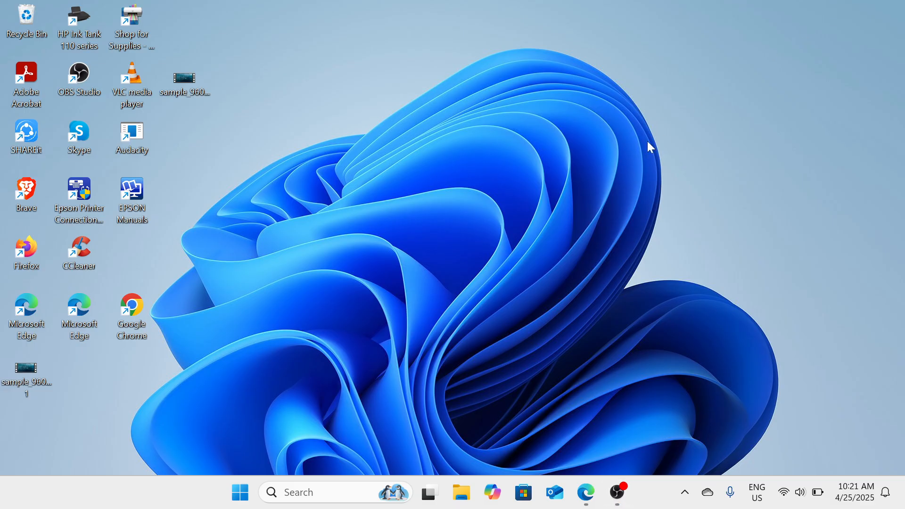
# Open File Explorer.
pyautogui.click(470, 492)
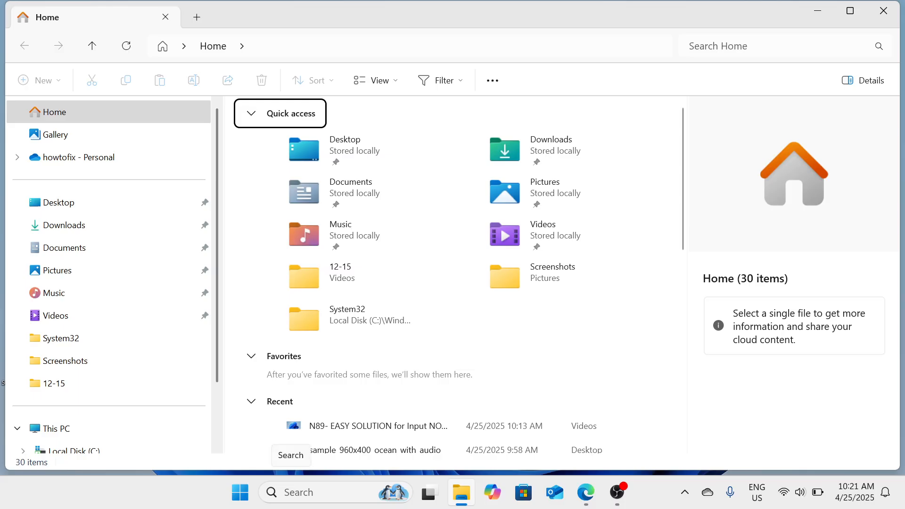
pyautogui.click(293, 493)
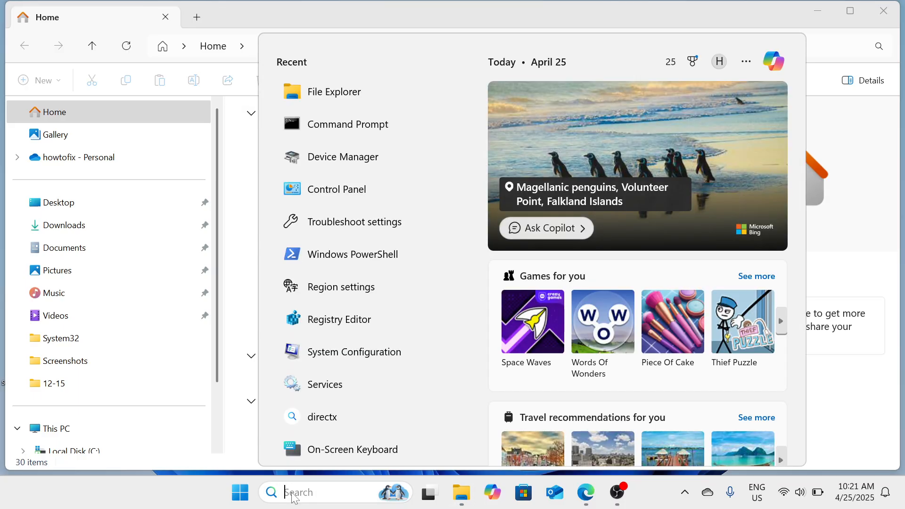
pyautogui.write('file')
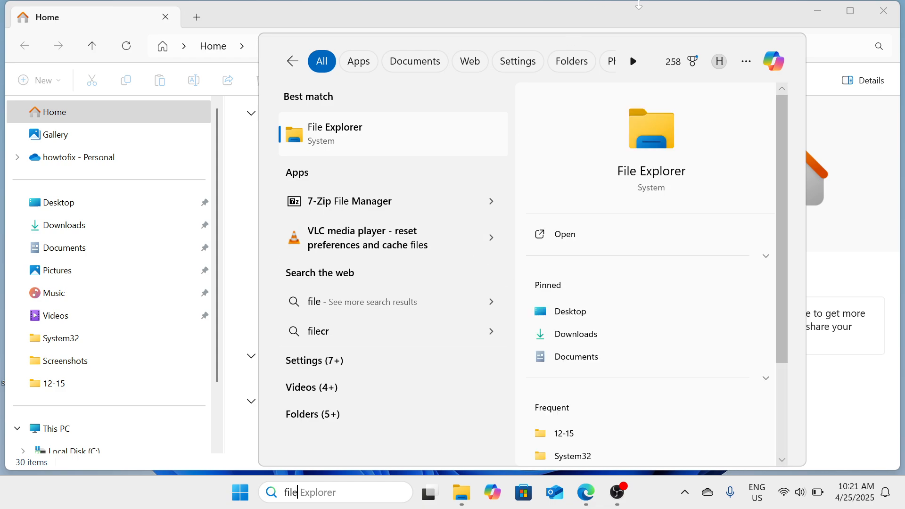
pyautogui.click(645, 17)
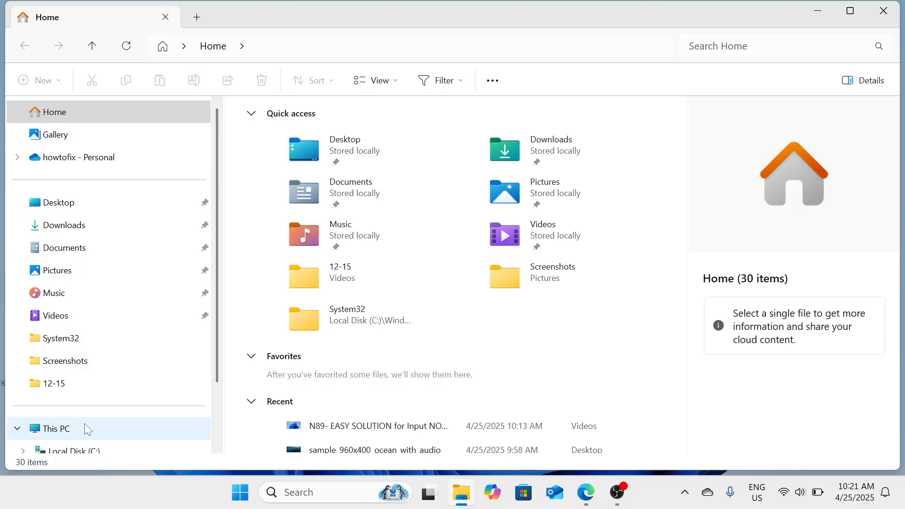
# Open the properties of This PC, close File Explorer and move the system About window aside.
pyautogui.click(93, 435)
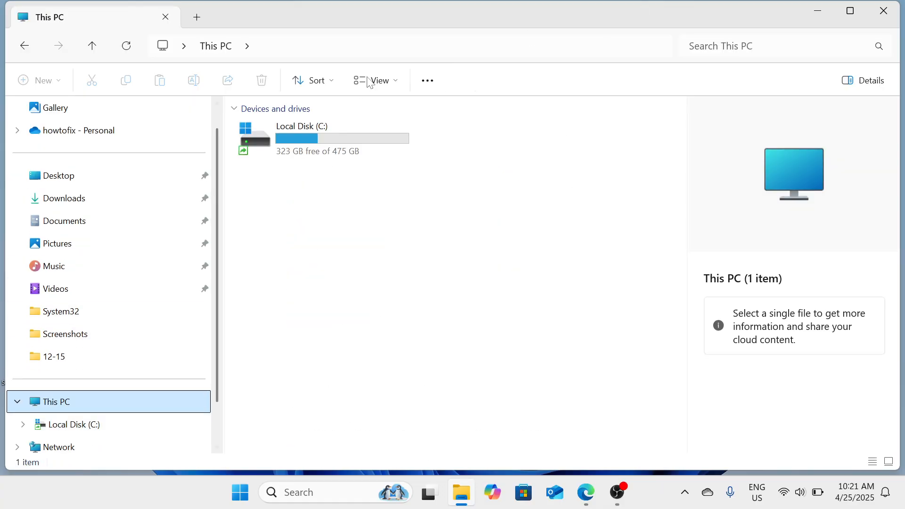
pyautogui.moveTo(336, 150)
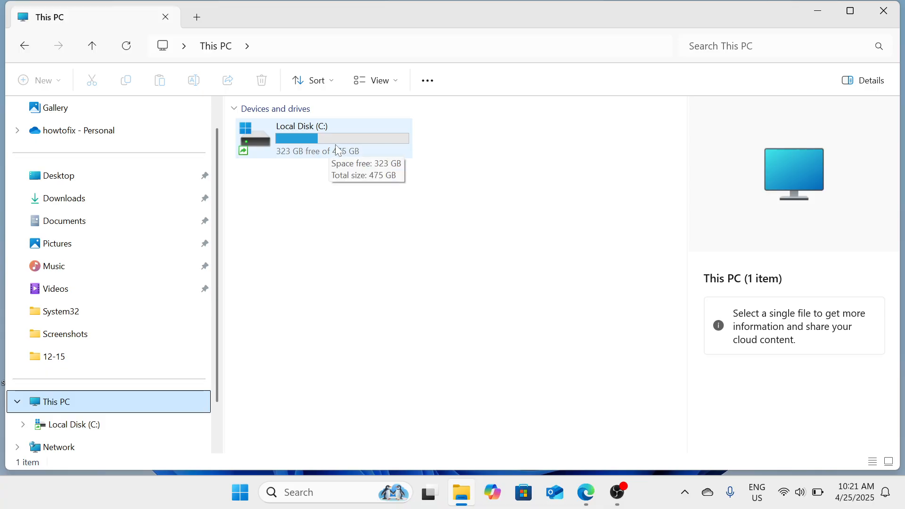
pyautogui.rightClick(362, 250)
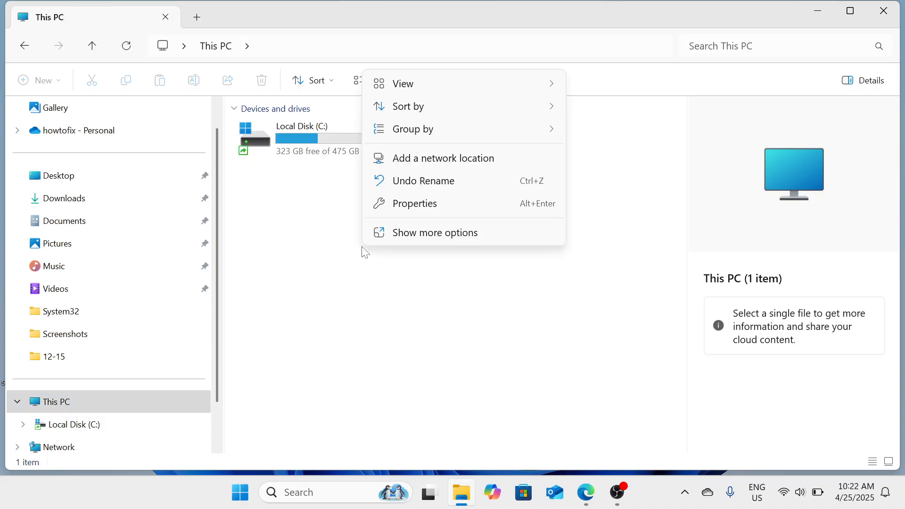
pyautogui.click(411, 205)
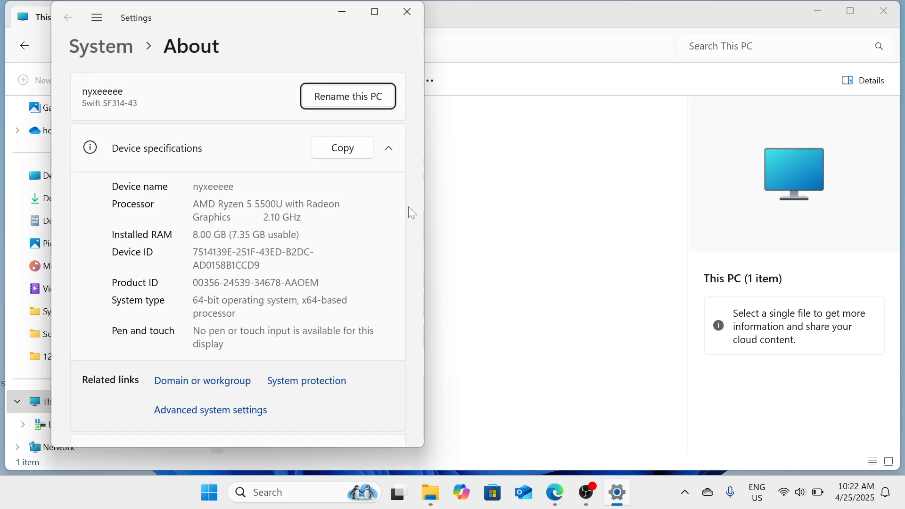
pyautogui.click(883, 10)
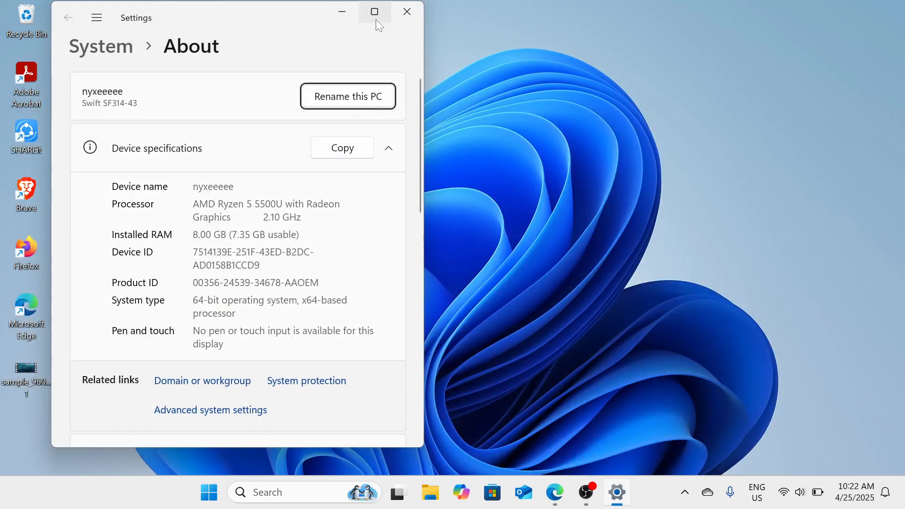
pyautogui.moveTo(283, 20); pyautogui.dragTo(237, 27)
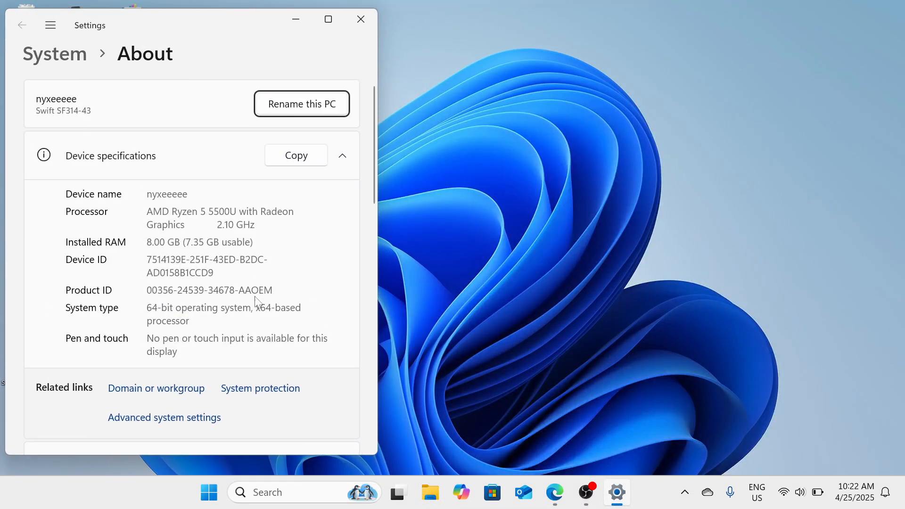
# Open the Virtual Memory settings from the advanced performance options and choose a custom paging file size for drive C:.
pyautogui.click(198, 418)
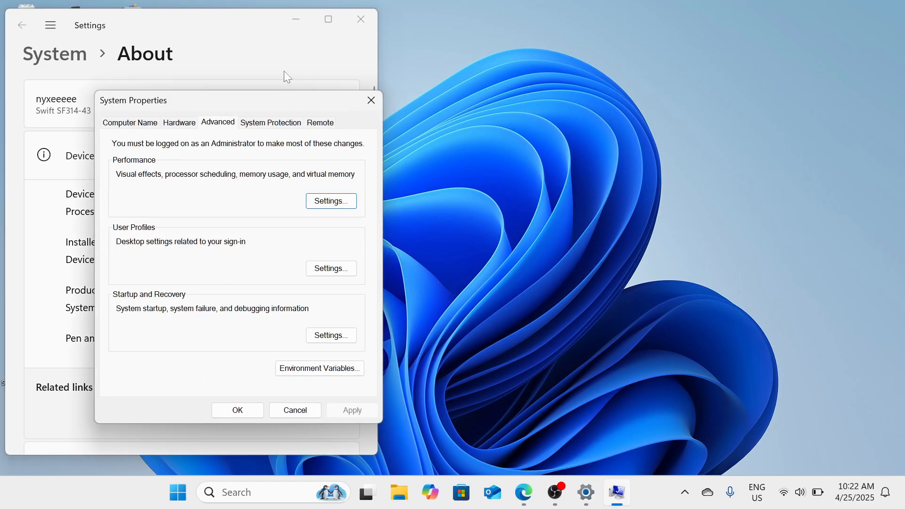
pyautogui.moveTo(262, 101); pyautogui.dragTo(623, 55)
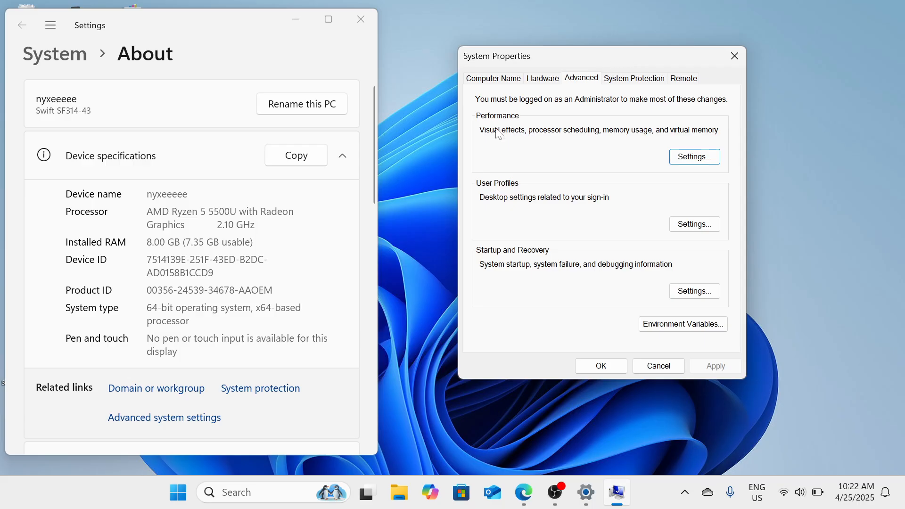
pyautogui.click(702, 162)
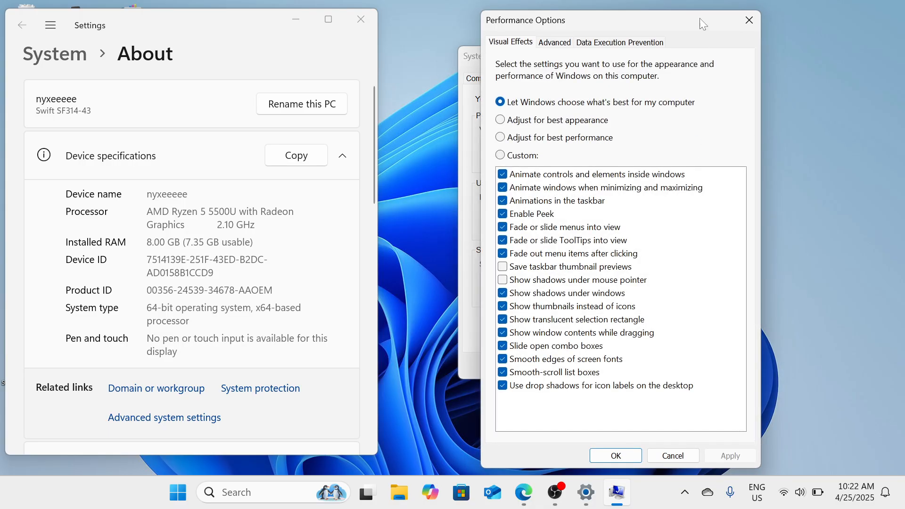
pyautogui.moveTo(693, 19); pyautogui.dragTo(668, 18)
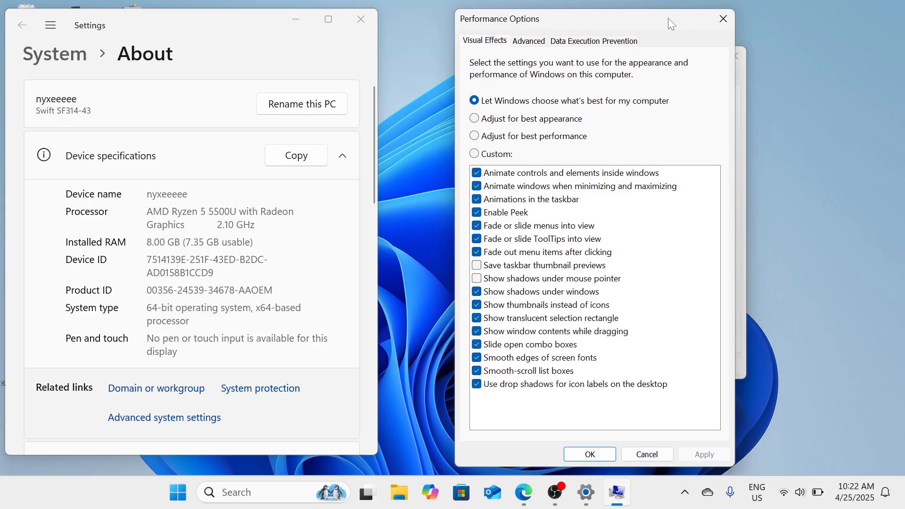
pyautogui.click(528, 41)
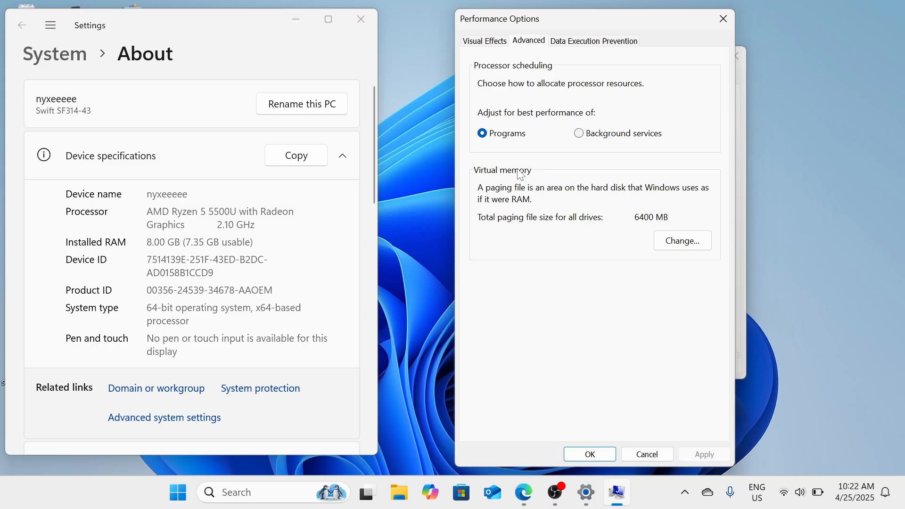
pyautogui.click(691, 246)
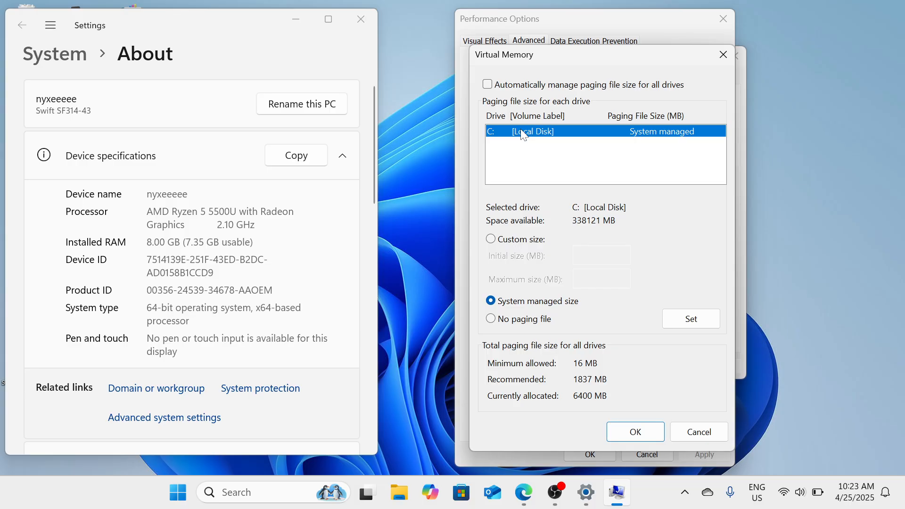
pyautogui.click(489, 239)
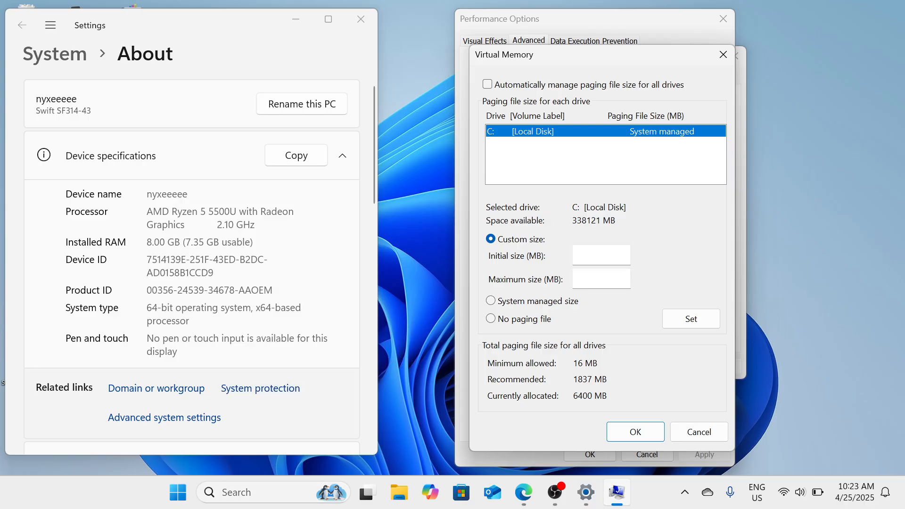
# Open Calculator and place it beside the Virtual Memory dialog.
pyautogui.click(243, 495)
pyautogui.write('calculat')
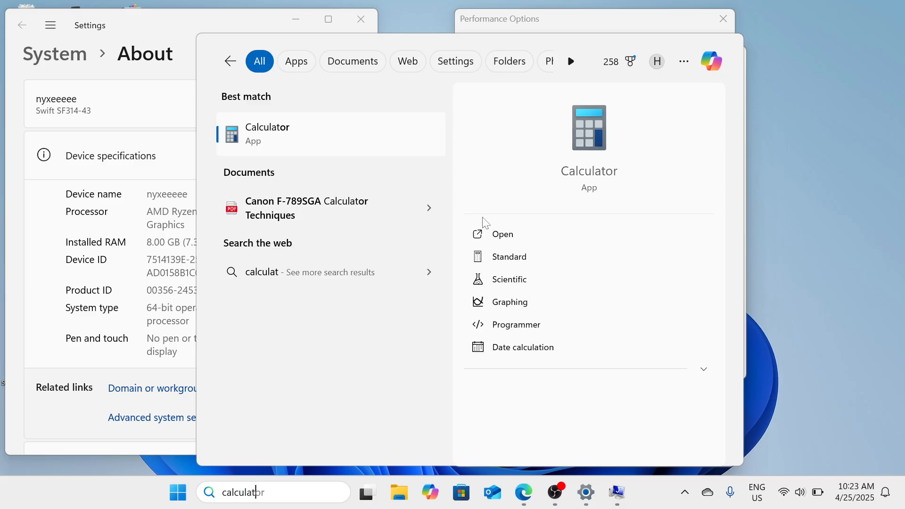
pyautogui.click(508, 232)
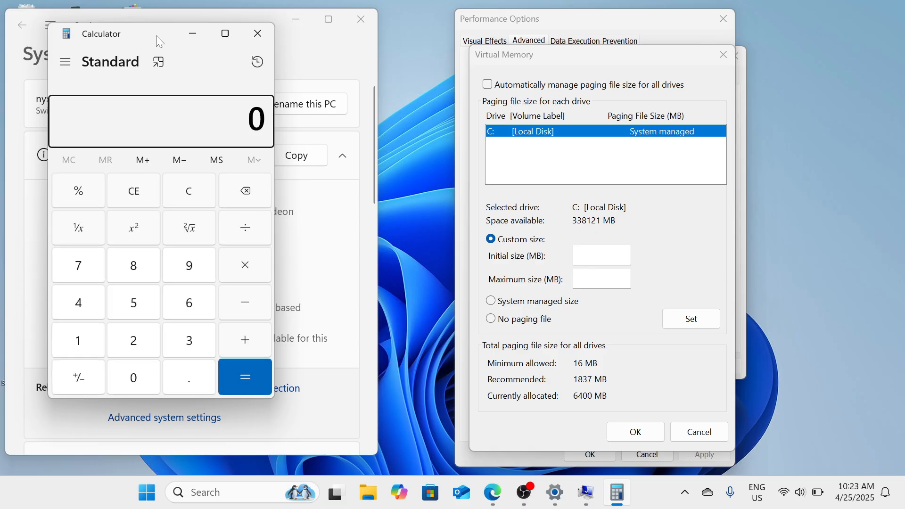
pyautogui.moveTo(150, 30); pyautogui.dragTo(207, 33)
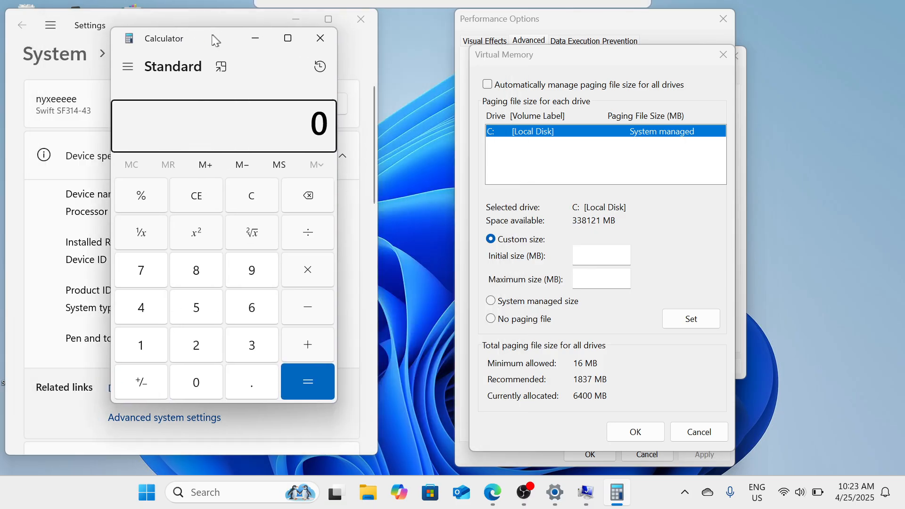
# Calculate 8 × 1024 and multiply the result by 1.5 in Calculator.
pyautogui.click(191, 268)
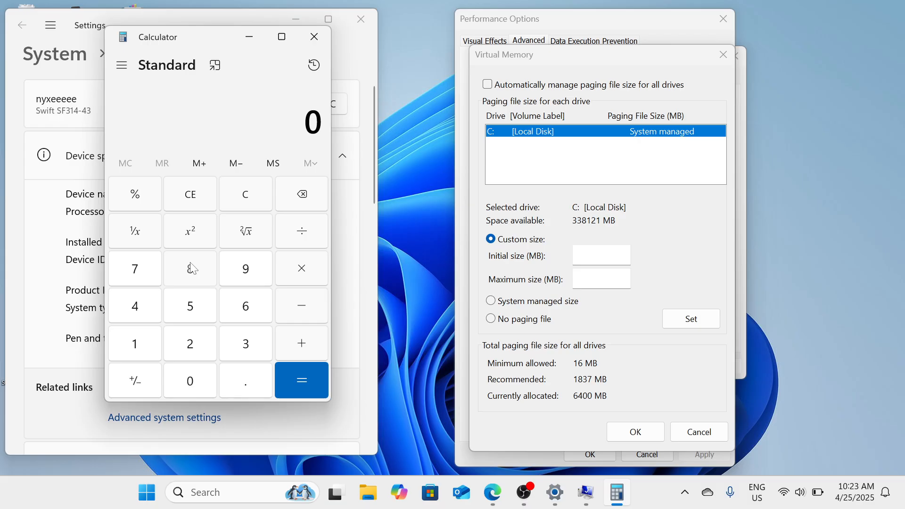
pyautogui.click(305, 275)
pyautogui.write('1024')
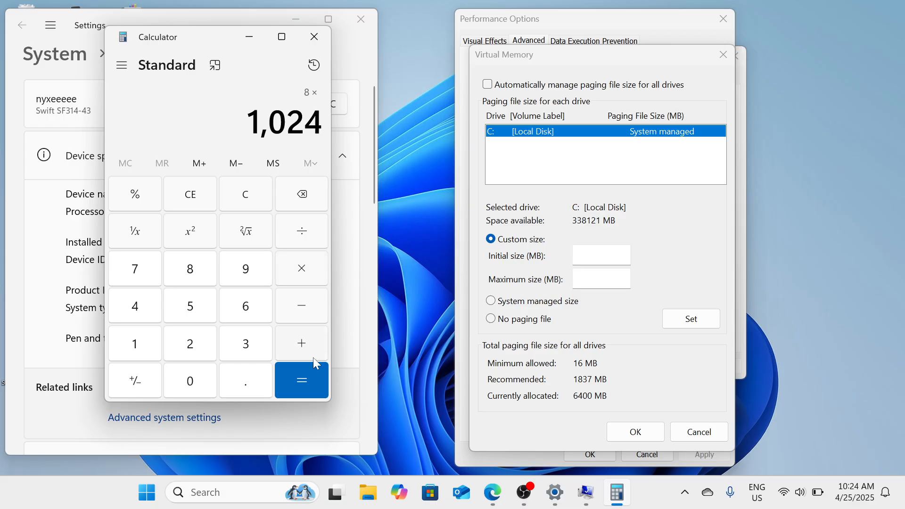
pyautogui.click(306, 381)
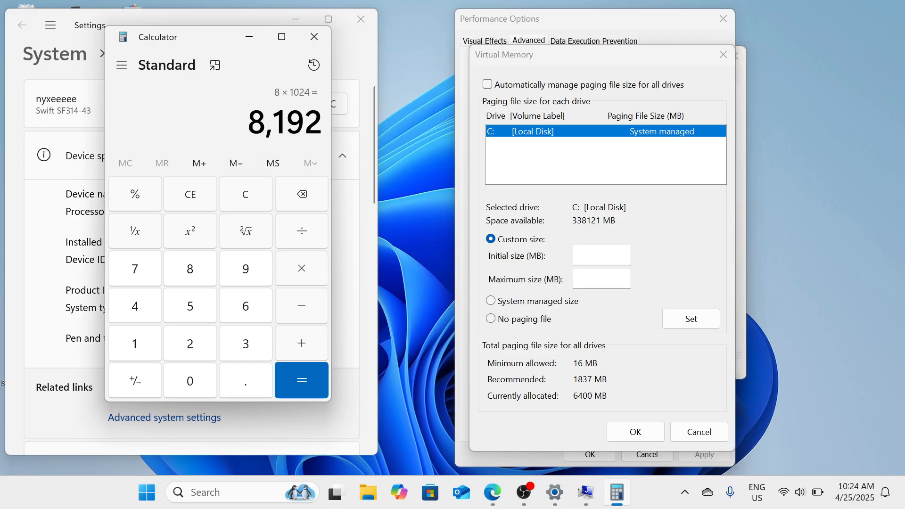
pyautogui.click(309, 267)
pyautogui.write('1.5')
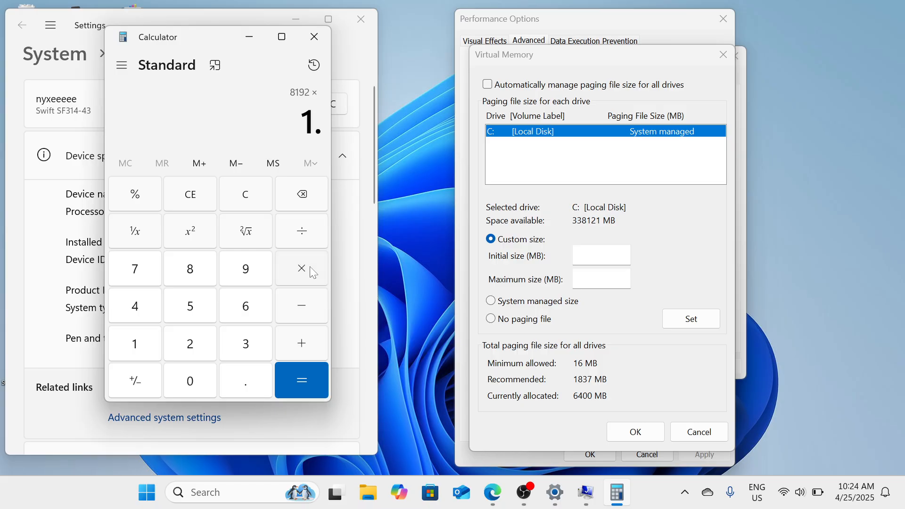
pyautogui.click(312, 393)
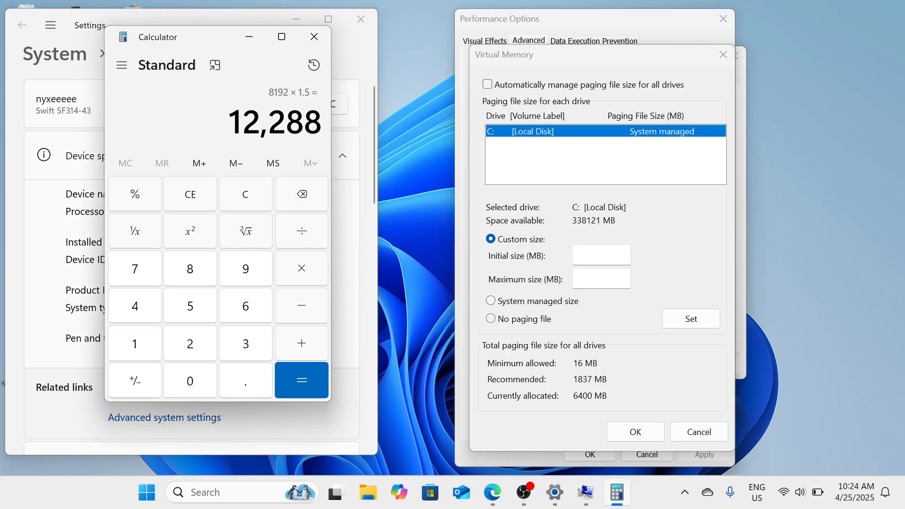
# Copy the calculated result into the paging file's initial size, setting it to 12,288 MB.
pyautogui.hotkey('ctrl', 'c')
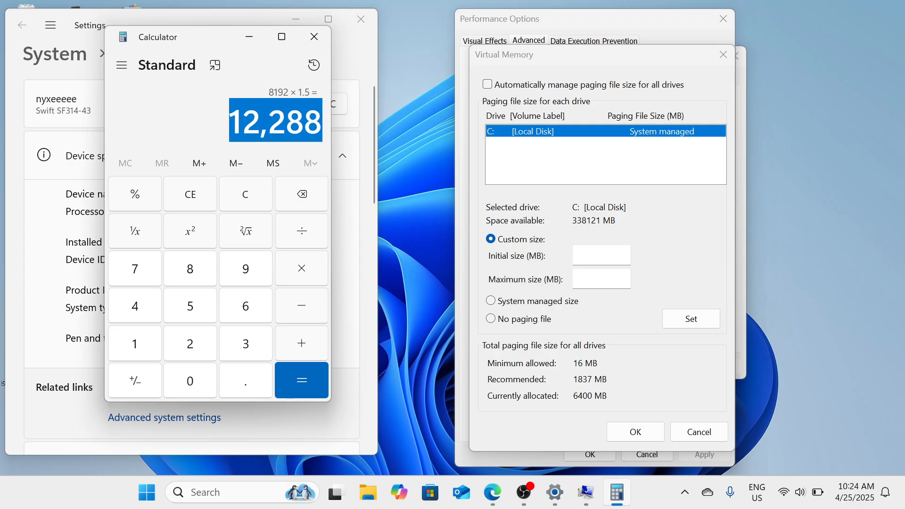
pyautogui.click(600, 255)
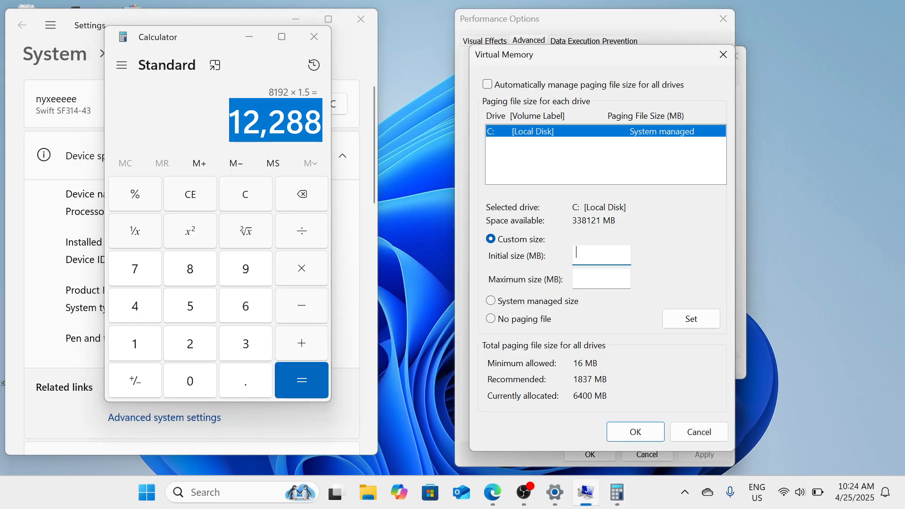
pyautogui.hotkey('ctrl', 'v')
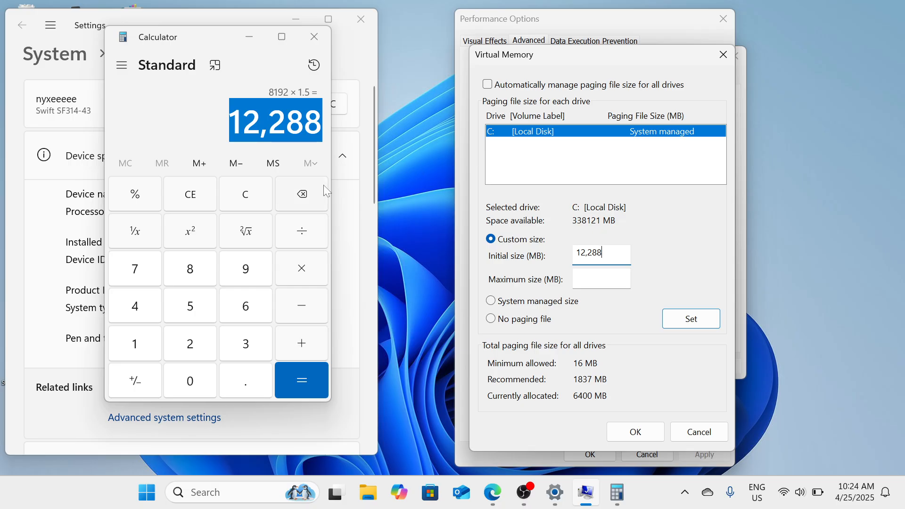
# Clear the calculator and calculate 8 × 1024 × 3.
pyautogui.click(237, 201)
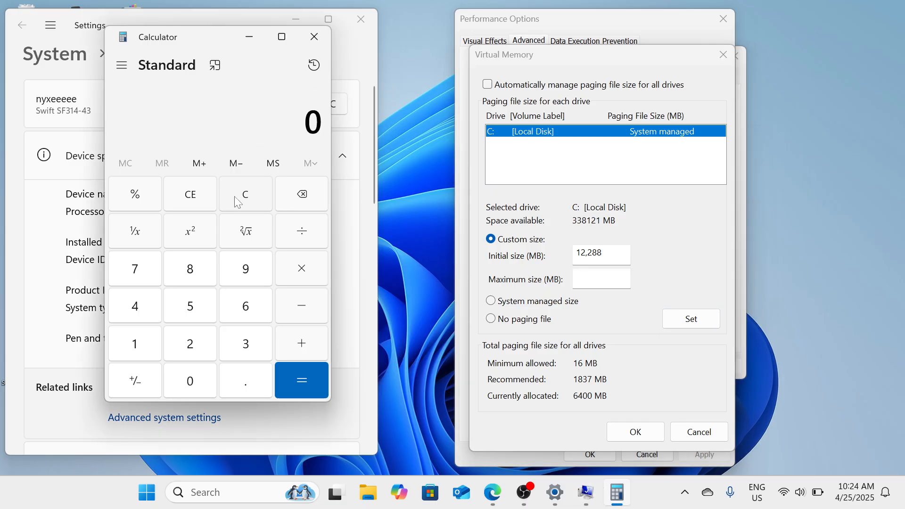
pyautogui.write('8')
pyautogui.click(294, 271)
pyautogui.write('1024')
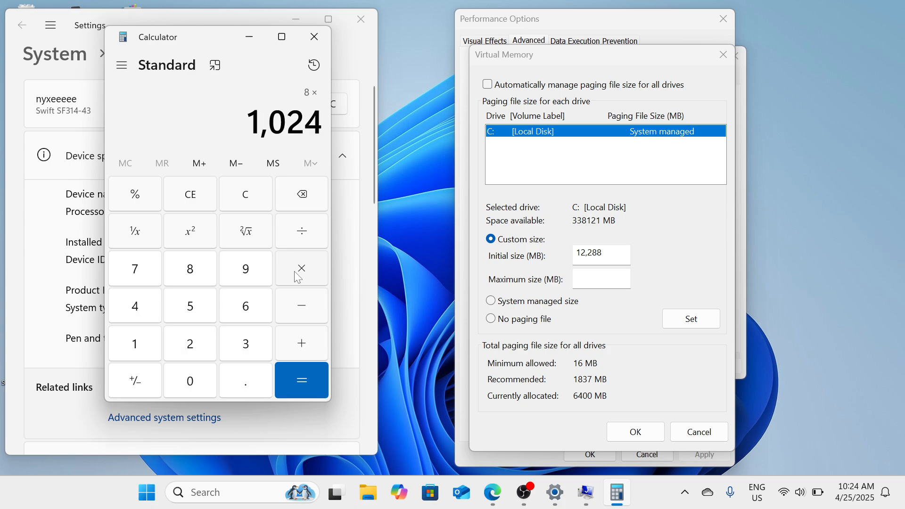
pyautogui.click(294, 271)
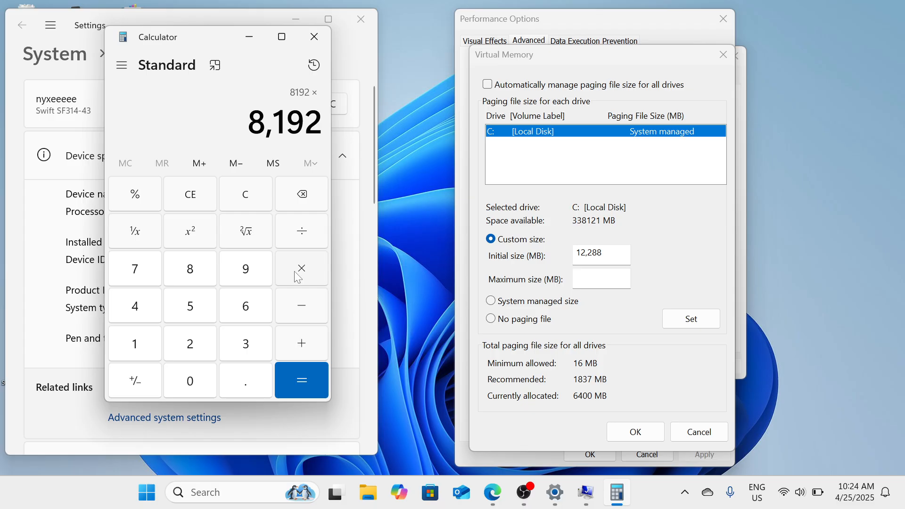
pyautogui.write('3')
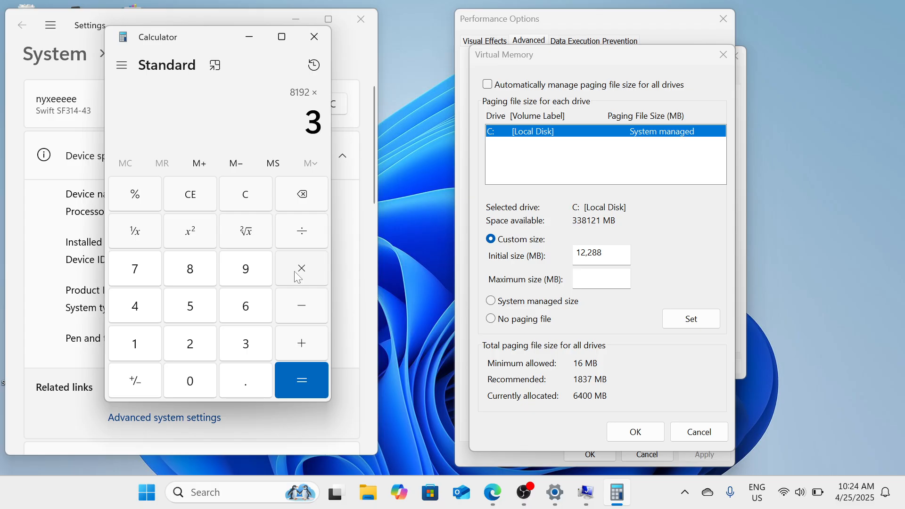
pyautogui.click(297, 378)
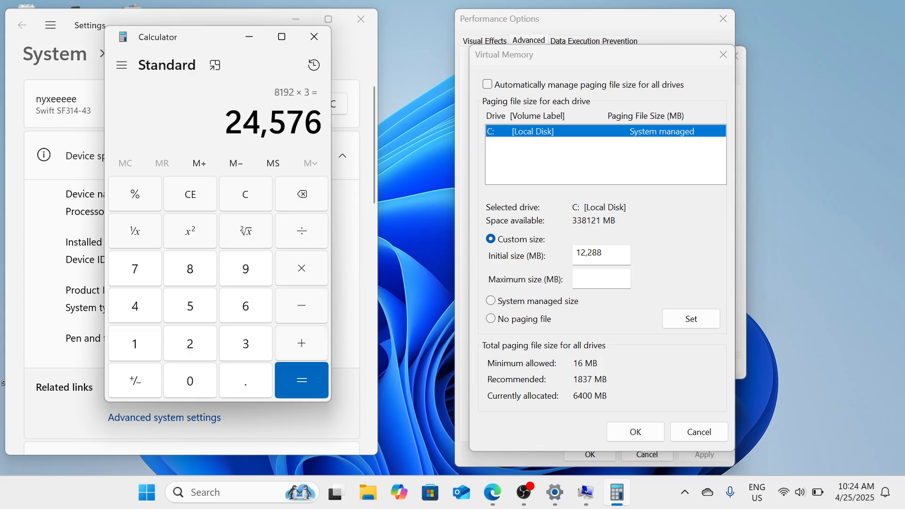
# Copy the calculated result into the paging file's maximum size, setting it to 24,576 MB.
pyautogui.moveTo(225, 123); pyautogui.dragTo(260, 122)
pyautogui.moveTo(304, 123); pyautogui.dragTo(322, 123)
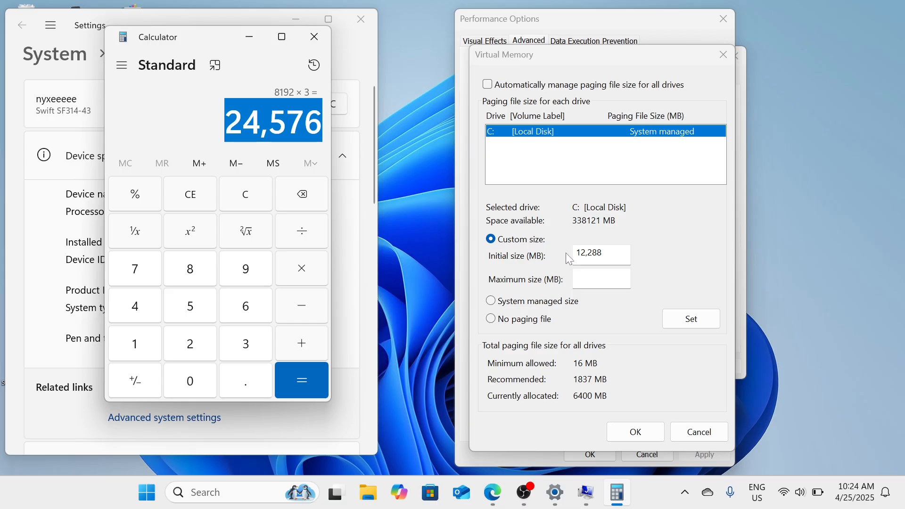
pyautogui.click(599, 279)
pyautogui.hotkey('ctrl', 'v')
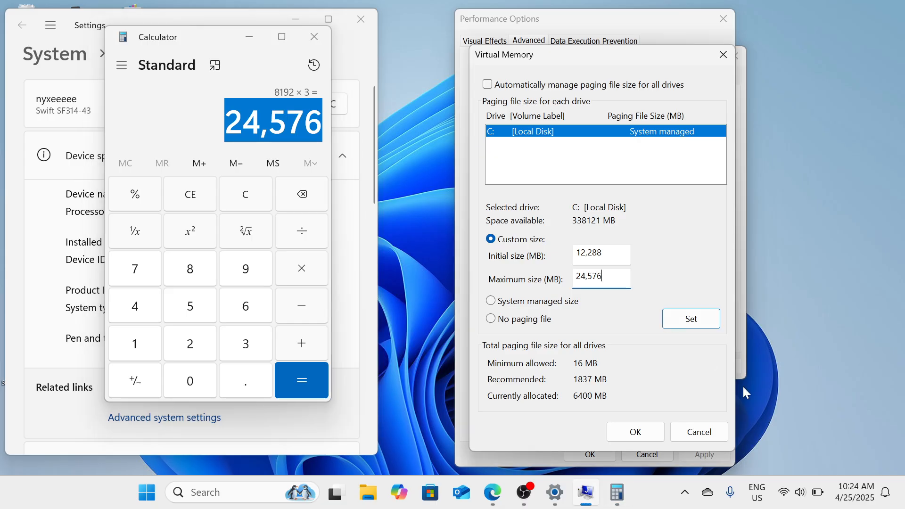
# Confirm the Virtual Memory, Performance Options and System Properties dialogs, and close Calculator and Settings.
pyautogui.click(649, 432)
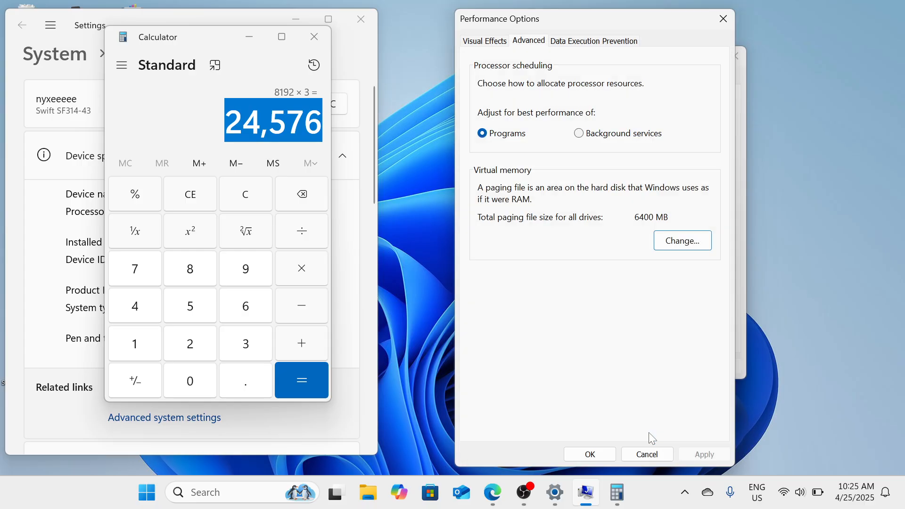
pyautogui.click(608, 453)
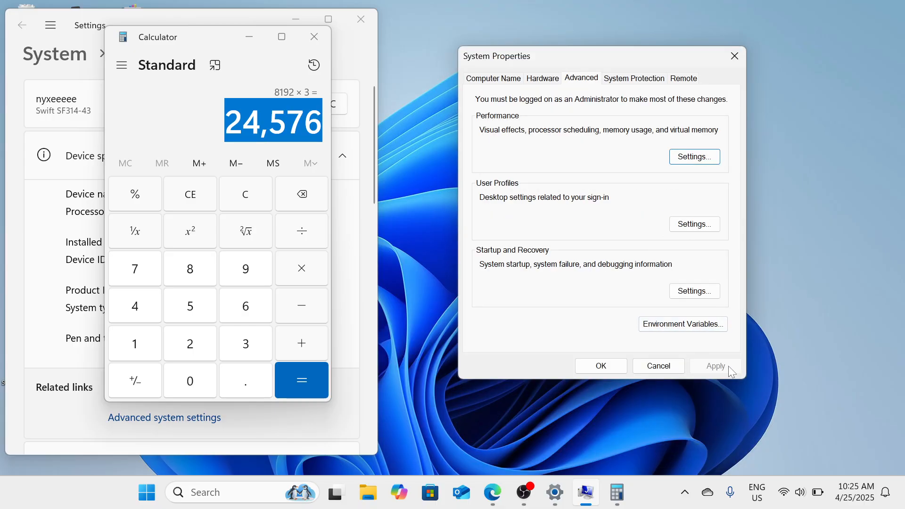
pyautogui.click(600, 362)
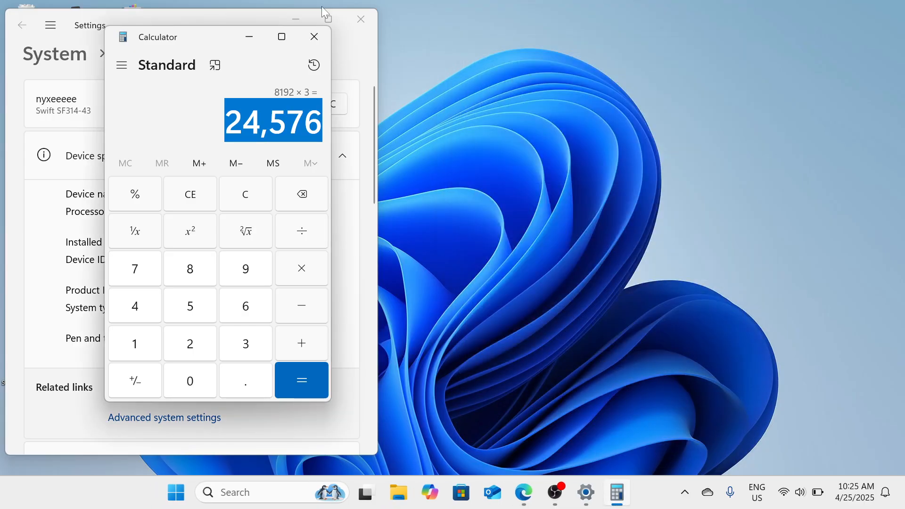
pyautogui.click(317, 35)
pyautogui.click(361, 20)
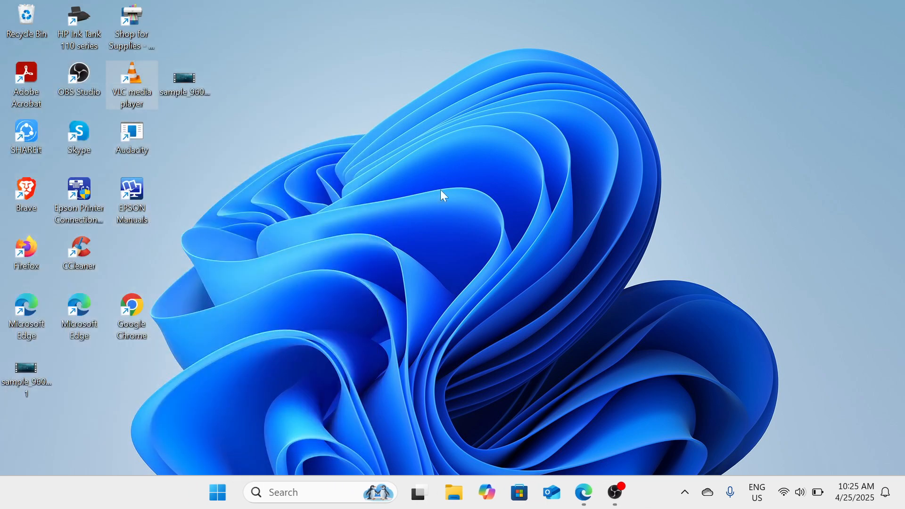
pyautogui.click(626, 502)
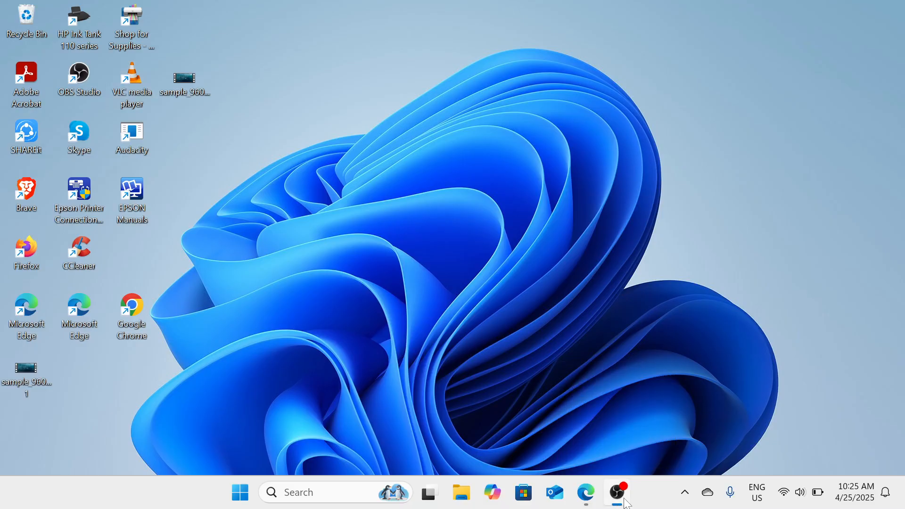